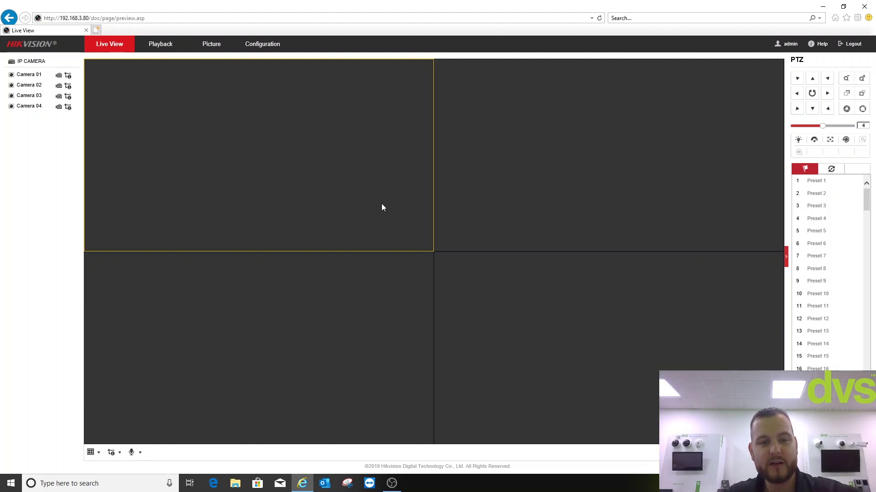
pyautogui.click(113, 458)
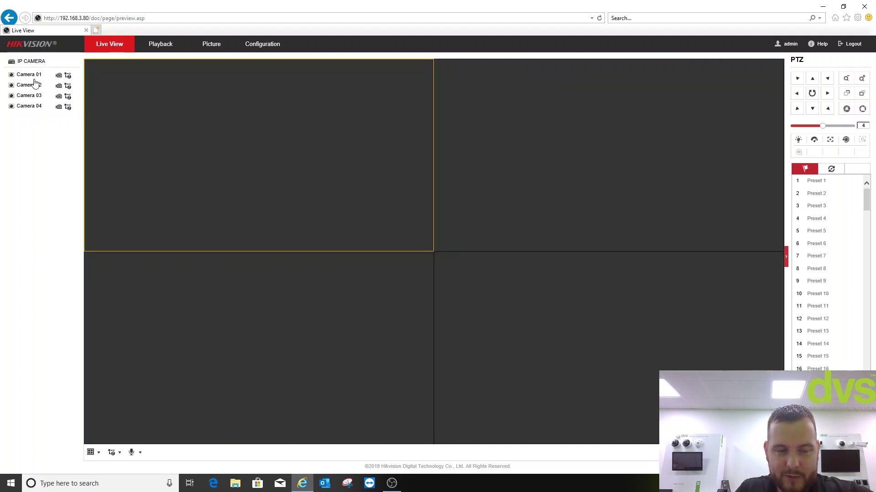
# Play Camera 02's live feed in the top-left tile and adjust its PTZ zoom
pyautogui.doubleClick(34, 84)
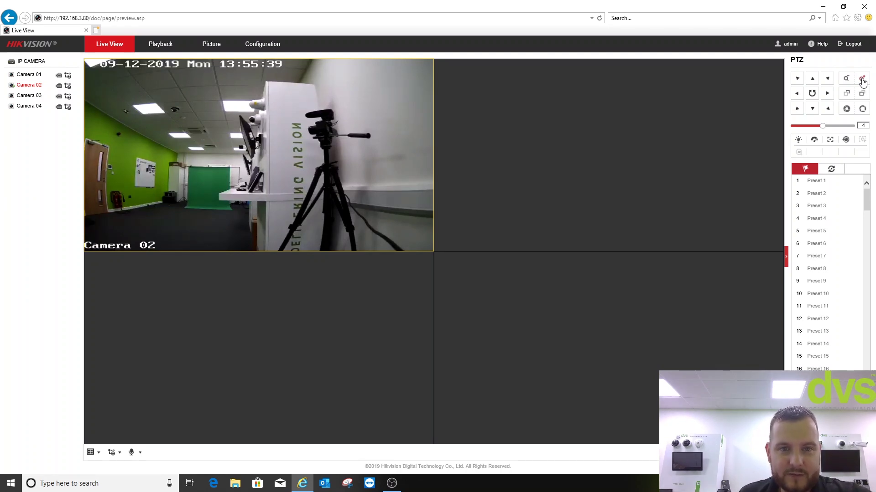
pyautogui.click(862, 81)
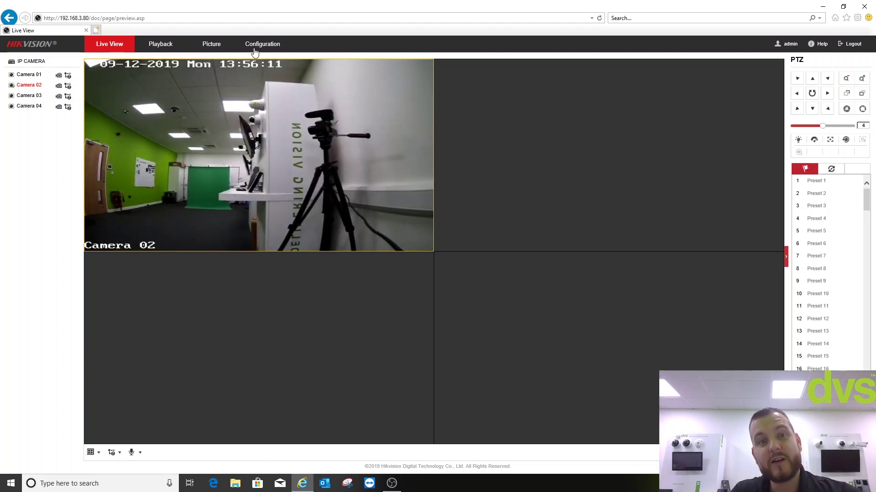
# Review the system Basic Information (model DS-2CD6D54G1-IZS) and the VCA Resource smart-event allocation
pyautogui.click(253, 47)
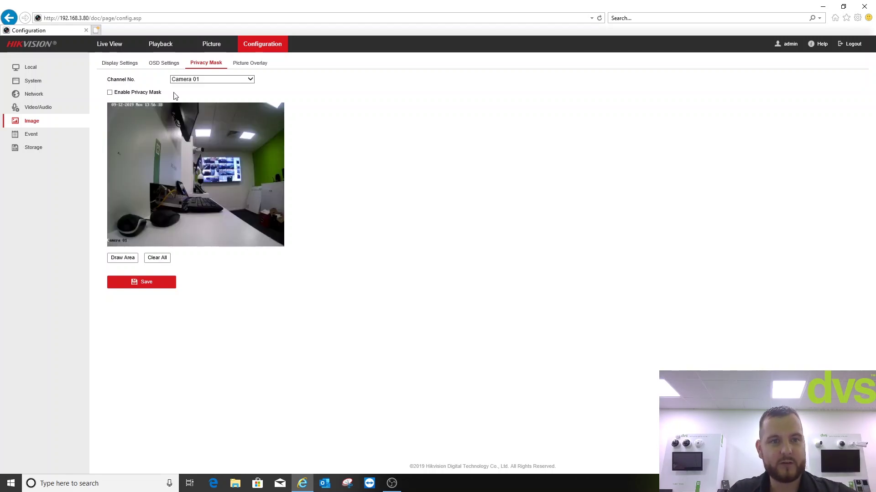
pyautogui.click(19, 70)
pyautogui.click(22, 81)
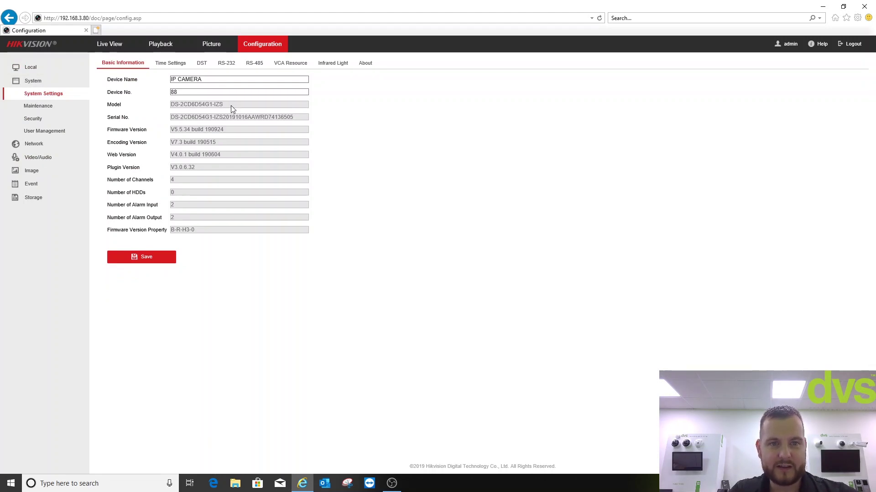
pyautogui.moveTo(231, 105); pyautogui.dragTo(175, 110)
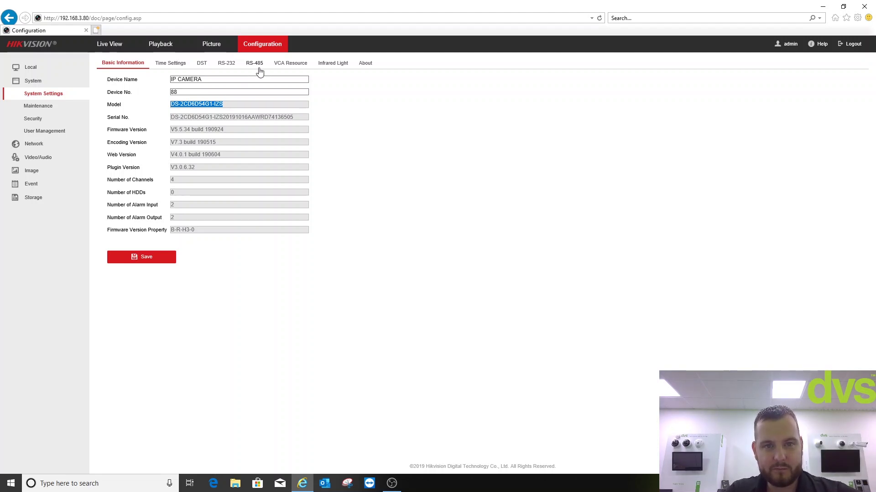
pyautogui.click(283, 65)
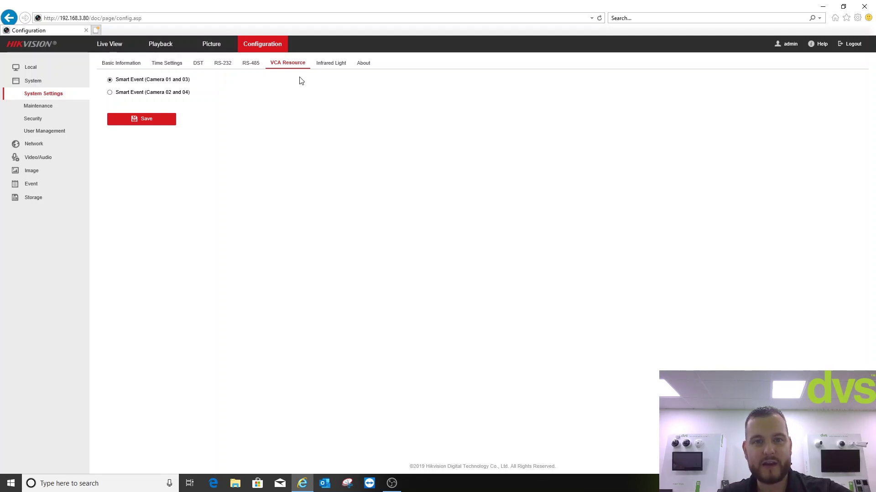
# Show the Infrared Light page with Camera 01–04 previews and IR light sets No.1–3
pyautogui.click(326, 62)
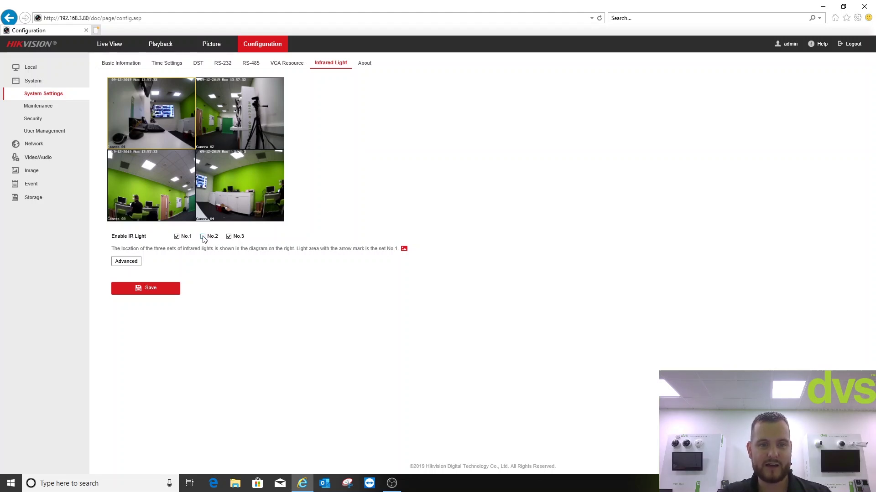
# Enable IR light set No.2 and save the infrared light settings
pyautogui.click(171, 290)
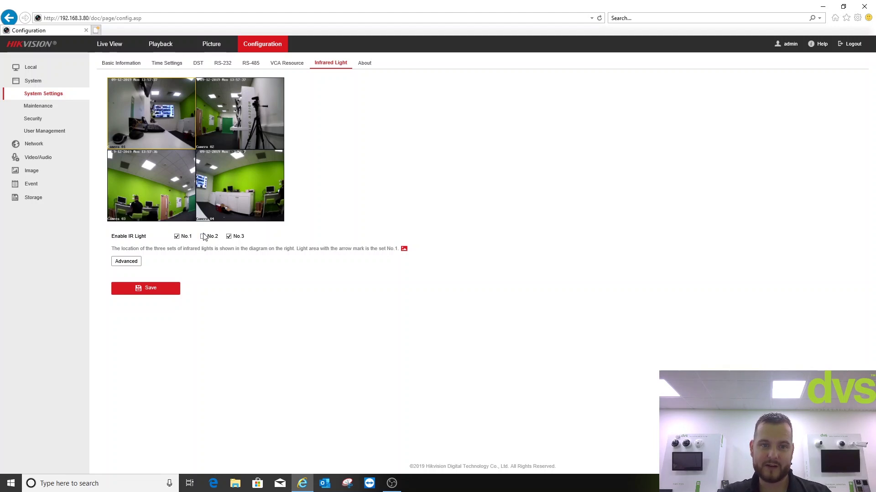
pyautogui.click(202, 236)
pyautogui.click(166, 295)
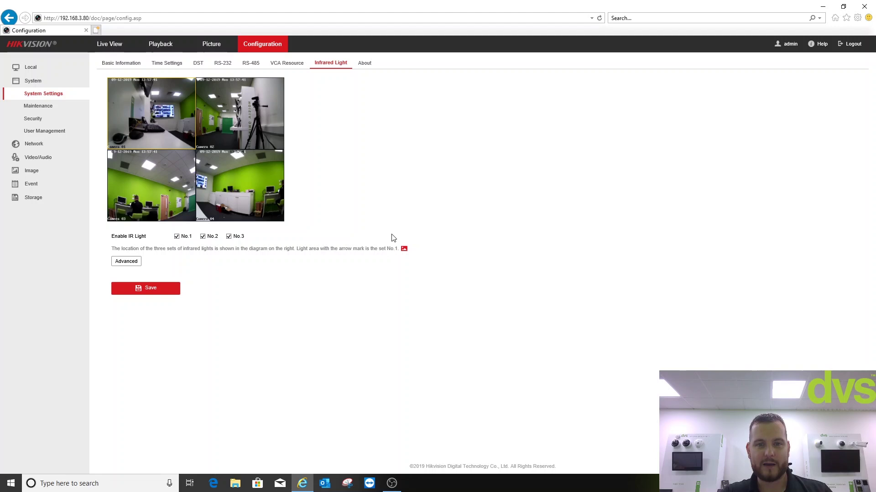
# Enable one-to-one IR control with set No.1 assigned to Camera2, and save
pyautogui.moveTo(405, 249)
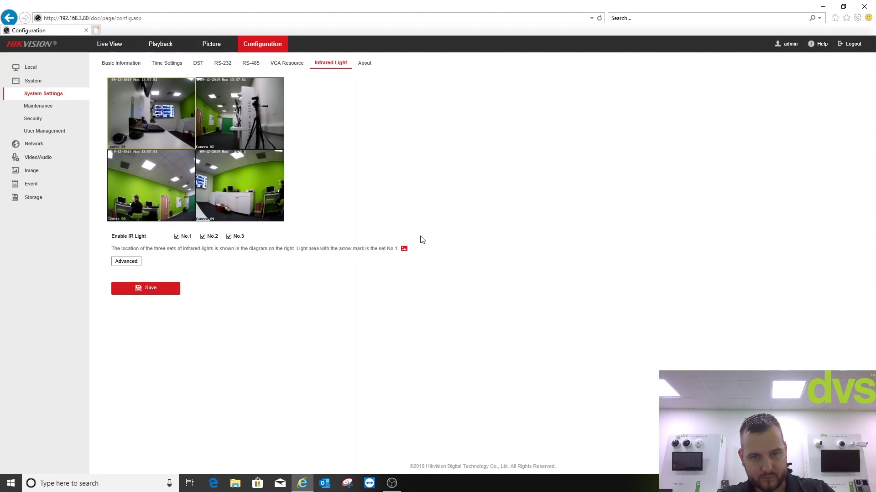
pyautogui.click(134, 263)
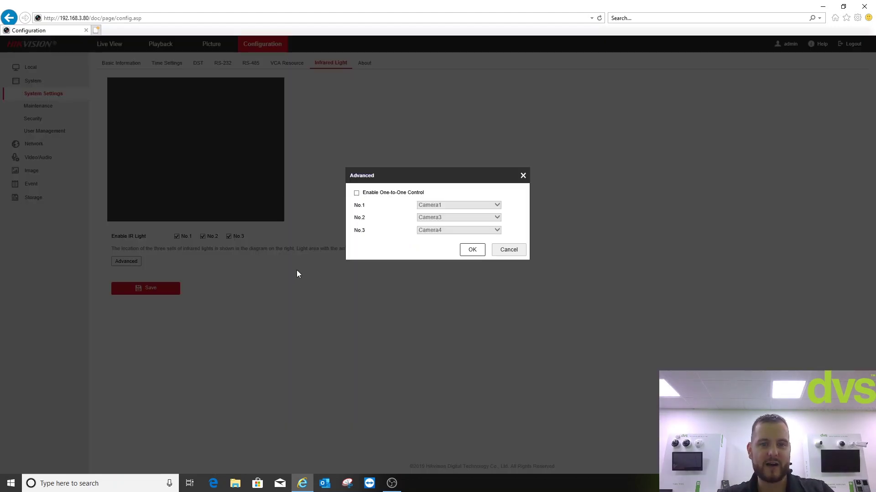
pyautogui.click(357, 193)
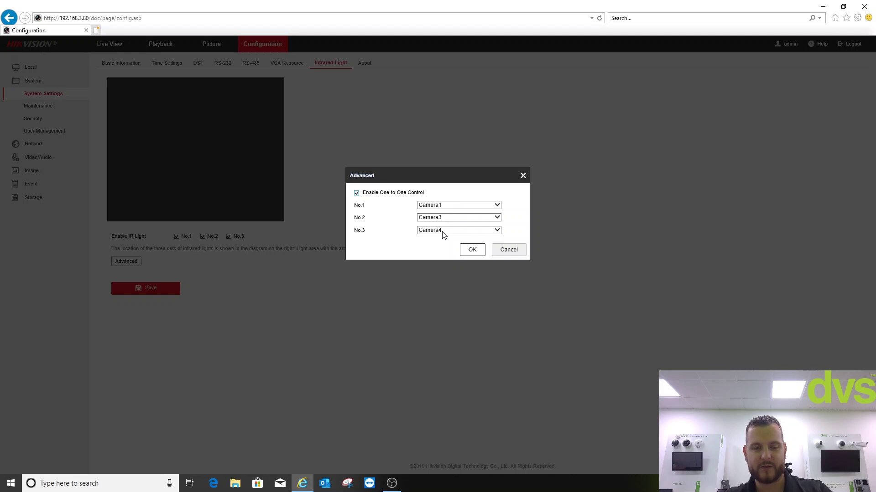
pyautogui.click(437, 206)
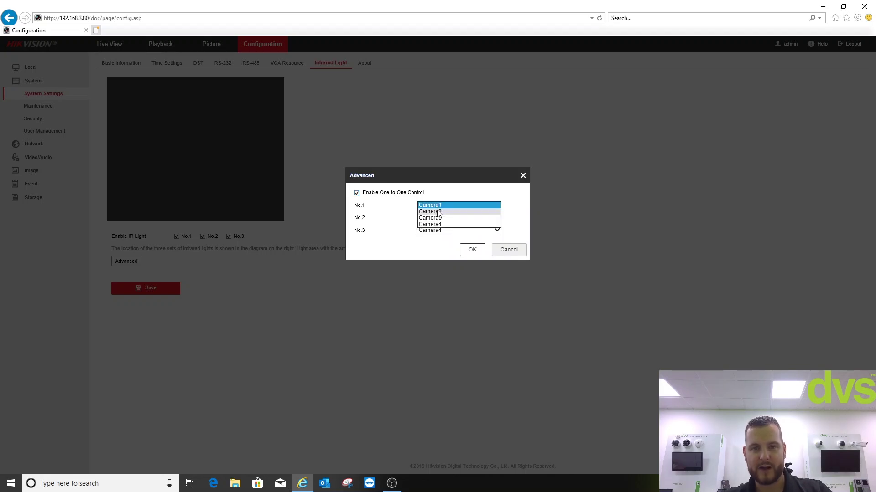
pyautogui.click(438, 213)
pyautogui.click(472, 249)
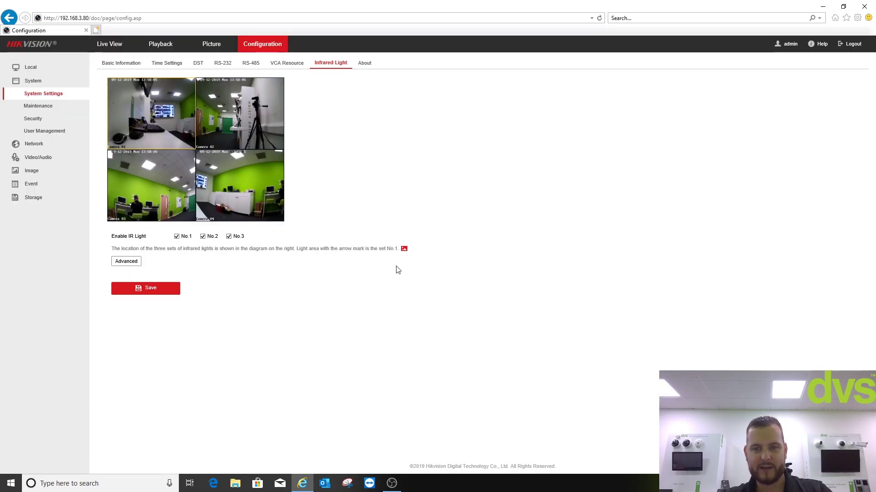
pyautogui.click(167, 291)
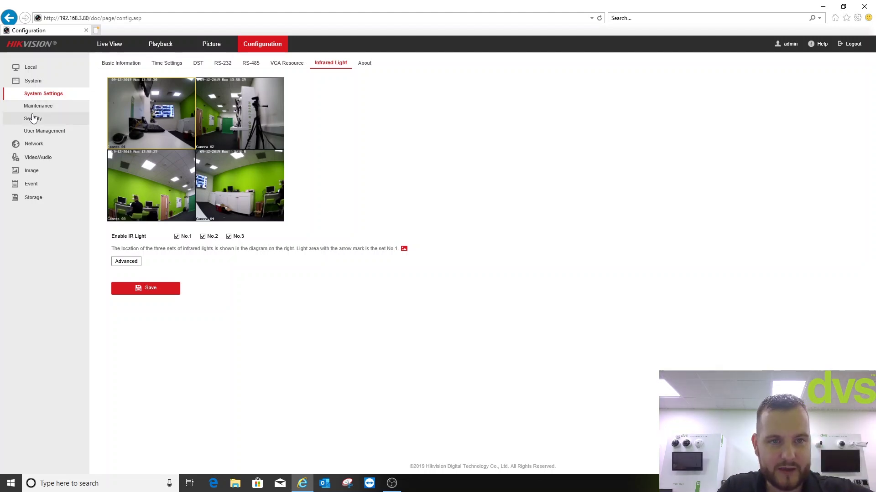
# Enable Hik-Connect platform access under Network Advanced Settings
pyautogui.click(33, 144)
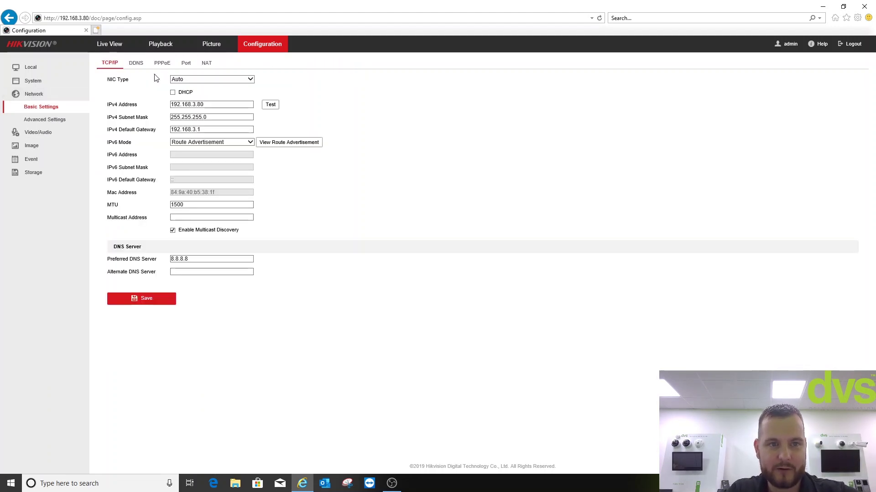
pyautogui.click(46, 120)
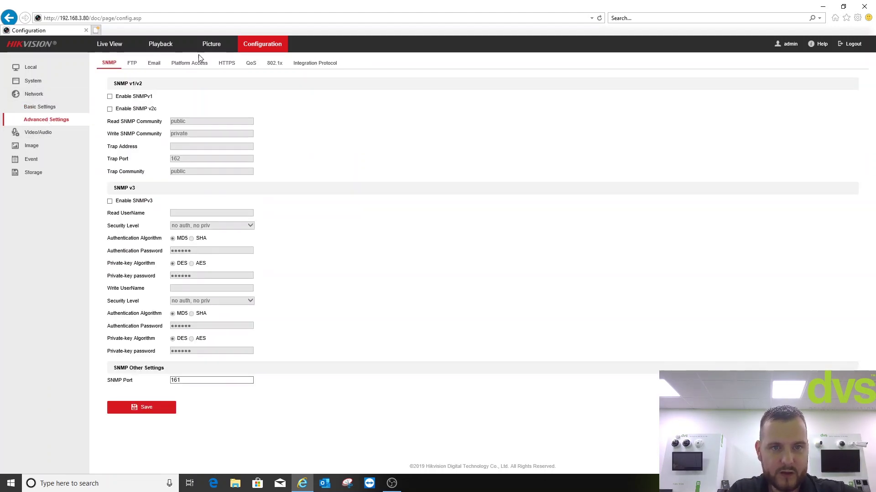
pyautogui.click(190, 63)
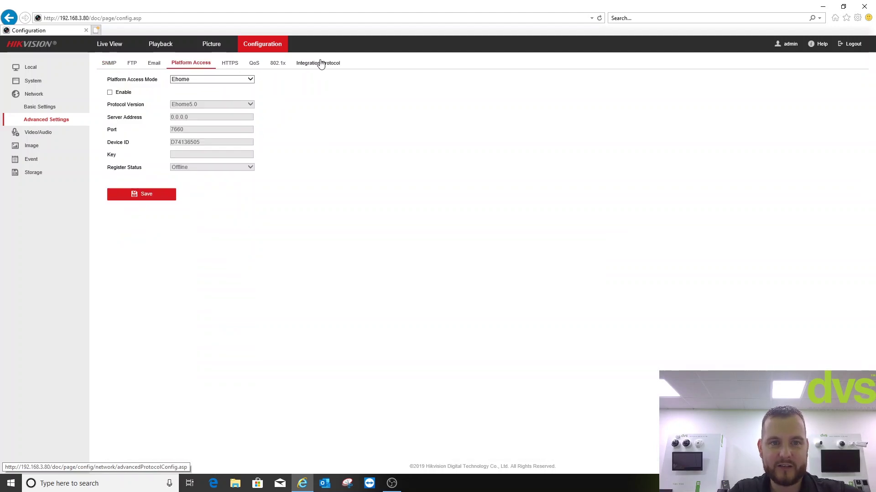
pyautogui.click(110, 92)
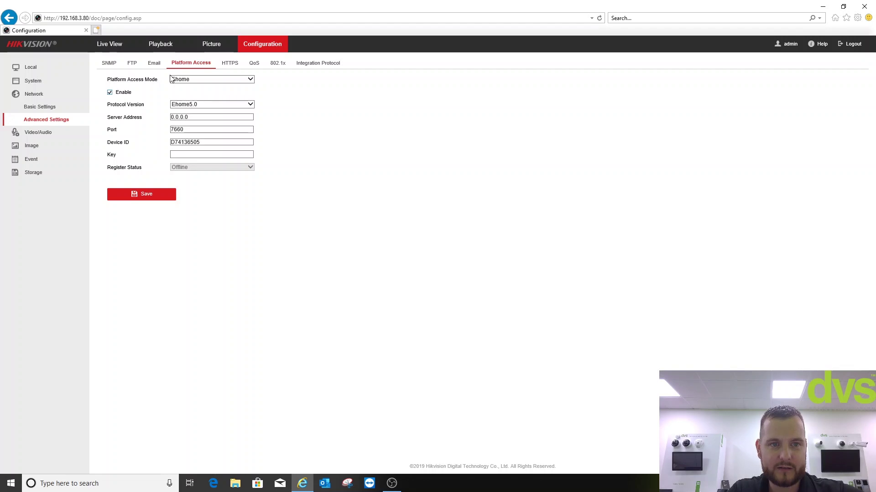
pyautogui.click(181, 80)
pyautogui.click(181, 79)
pyautogui.click(182, 87)
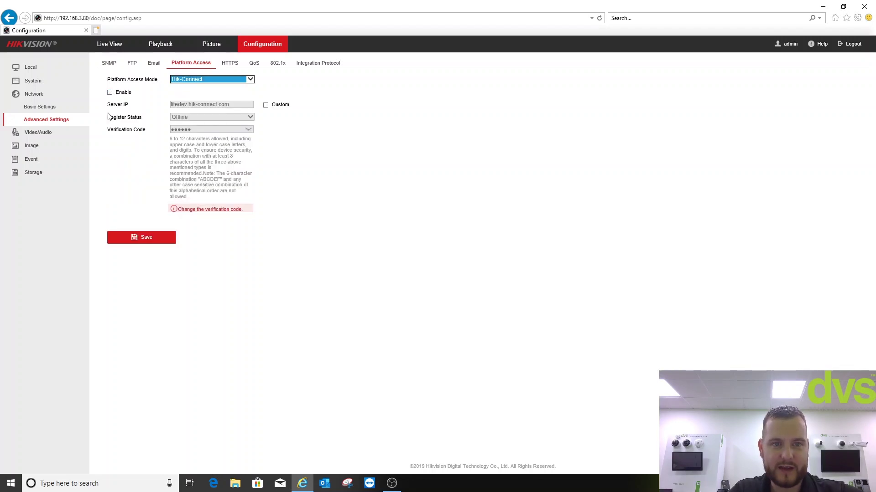
pyautogui.click(110, 92)
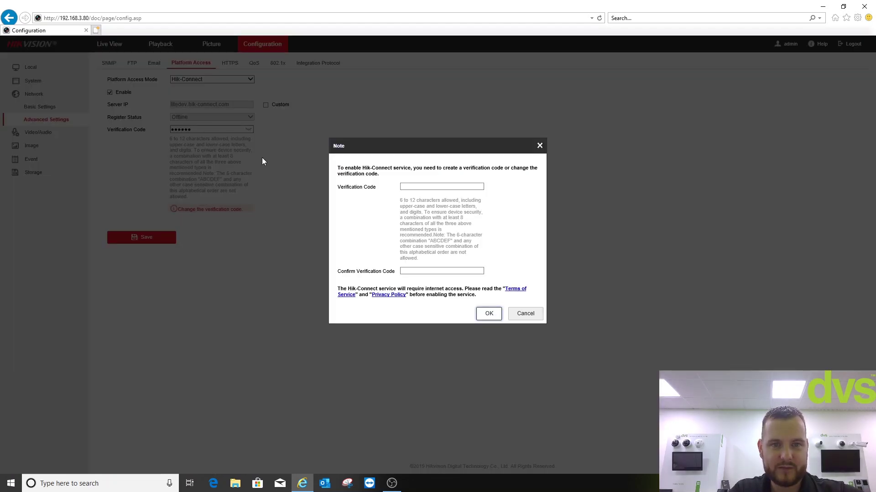
# Enter and confirm a verification code, then save platform access so it registers Online
pyautogui.click(420, 189)
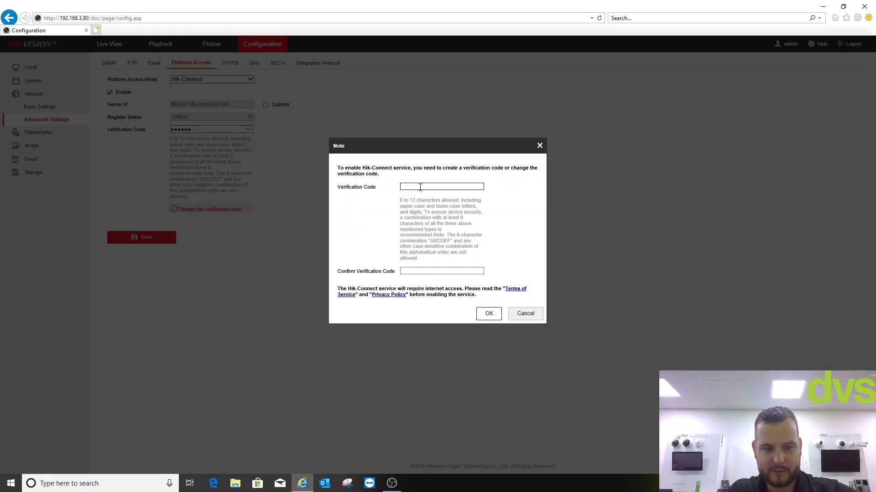
pyautogui.write('abcdef')
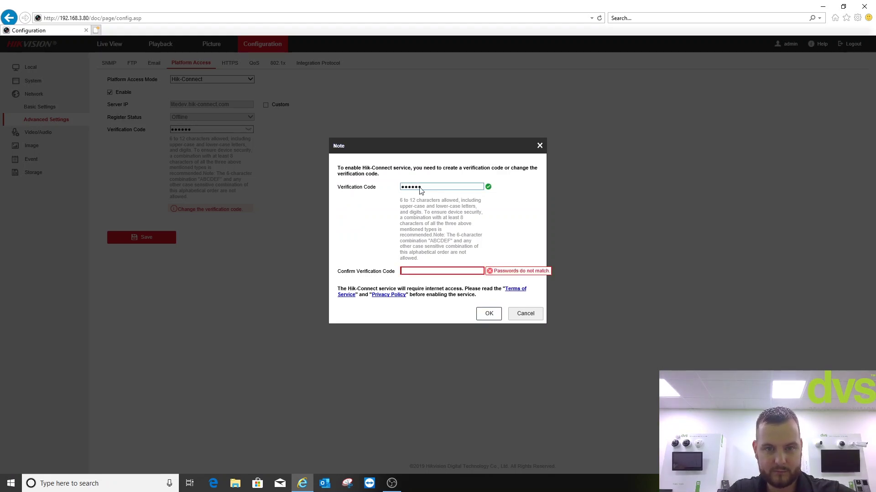
pyautogui.press('Tab')
pyautogui.write('abcdef')
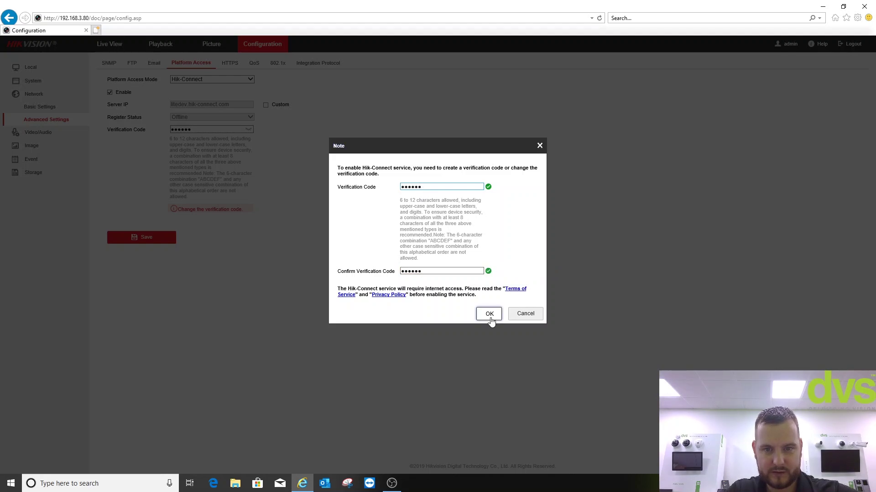
pyautogui.click(489, 315)
pyautogui.click(160, 240)
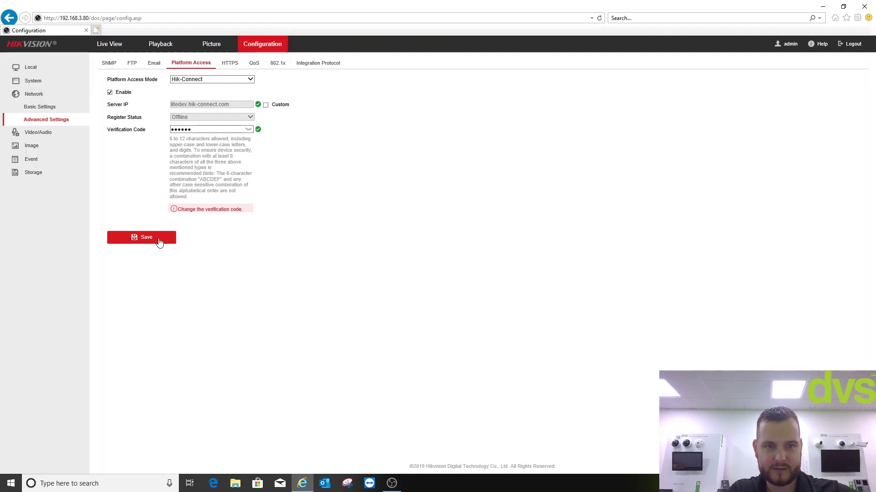
# Browse the Video/Audio and TCP/IP pages, returning to Network Advanced Settings
pyautogui.click(45, 95)
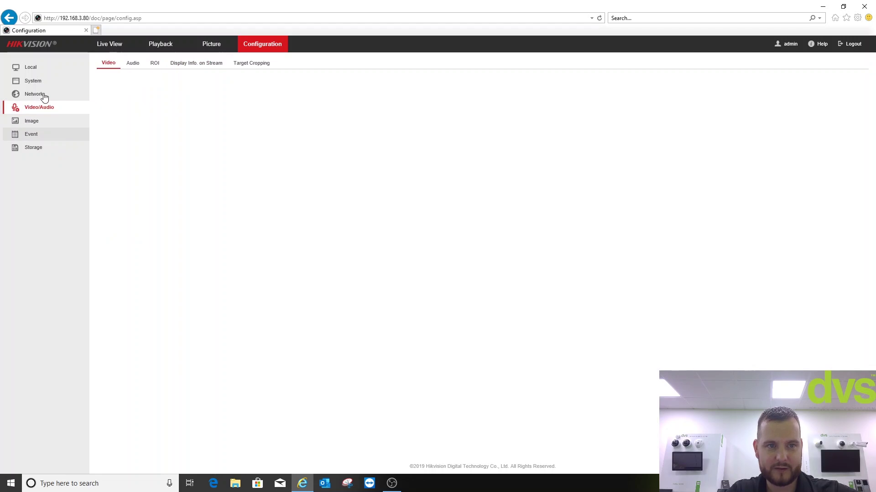
pyautogui.click(45, 98)
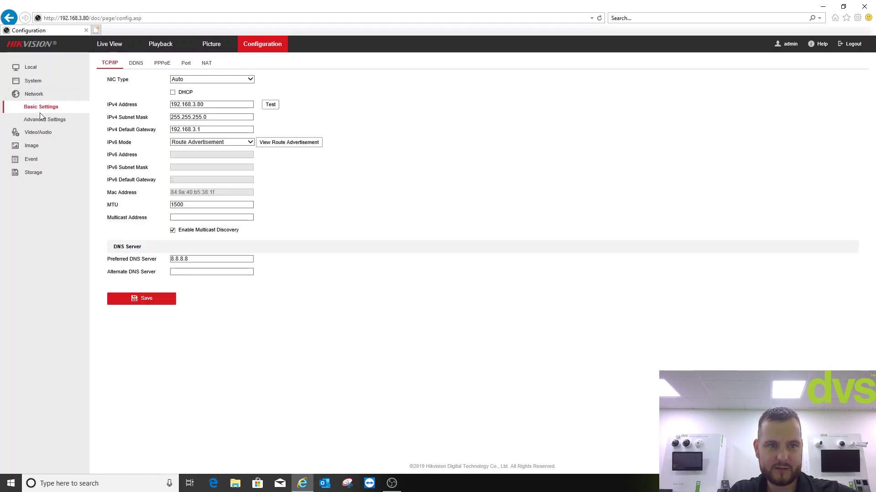
pyautogui.click(39, 121)
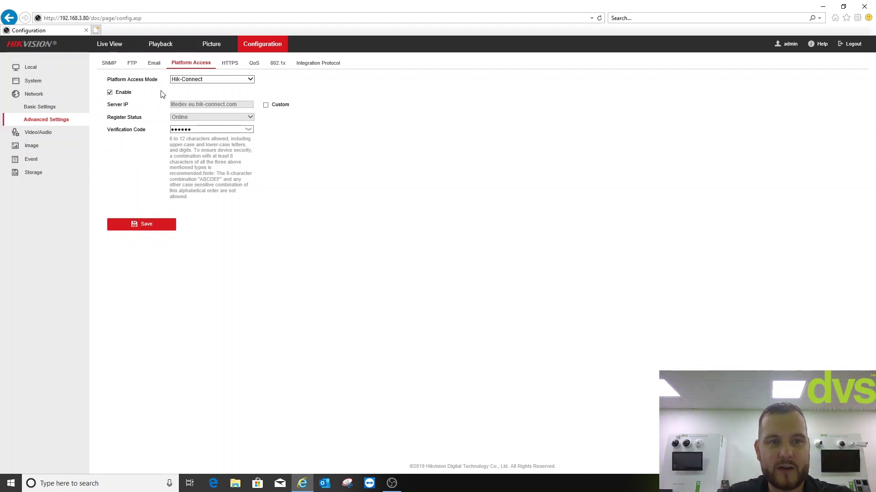
# Check the video settings, keeping resolution at 2560*1920 and reviewing the channel list
pyautogui.click(39, 135)
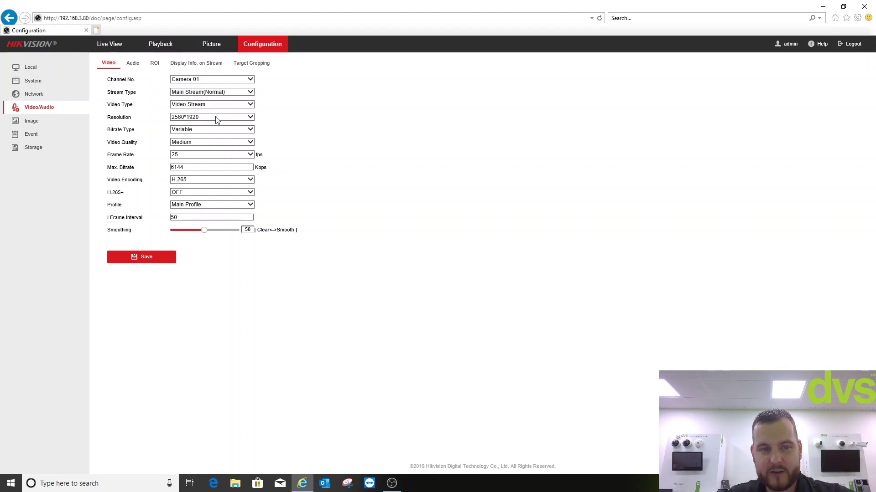
pyautogui.click(216, 120)
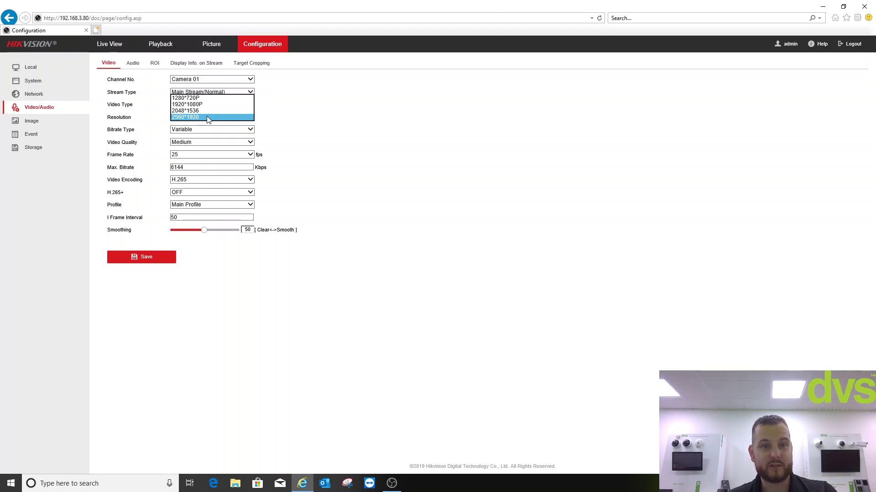
pyautogui.click(274, 122)
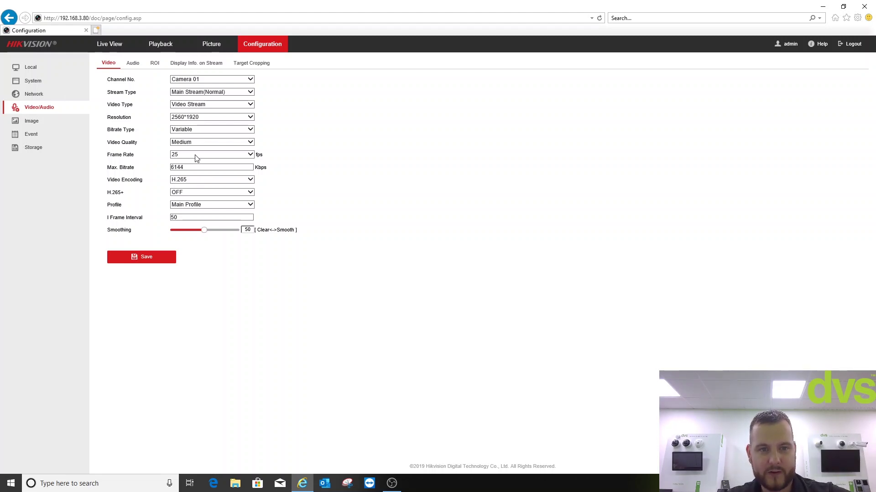
pyautogui.click(186, 81)
pyautogui.click(185, 81)
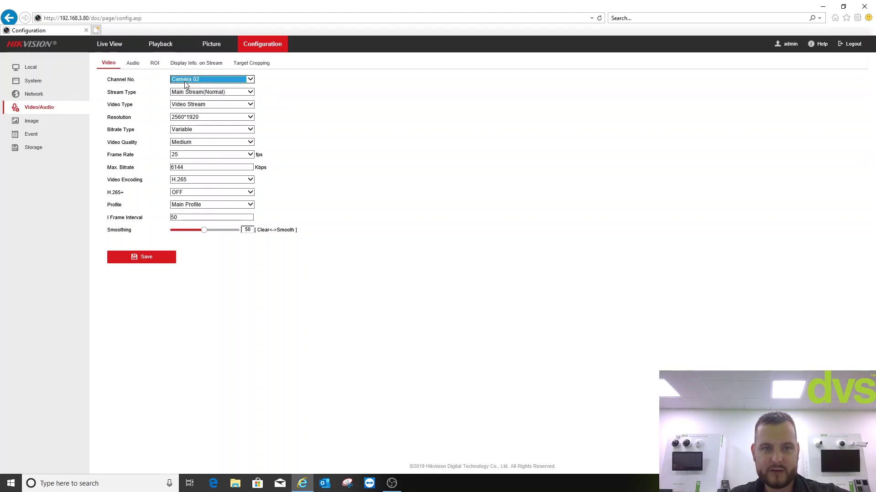
pyautogui.scroll(-1, 185, 85)
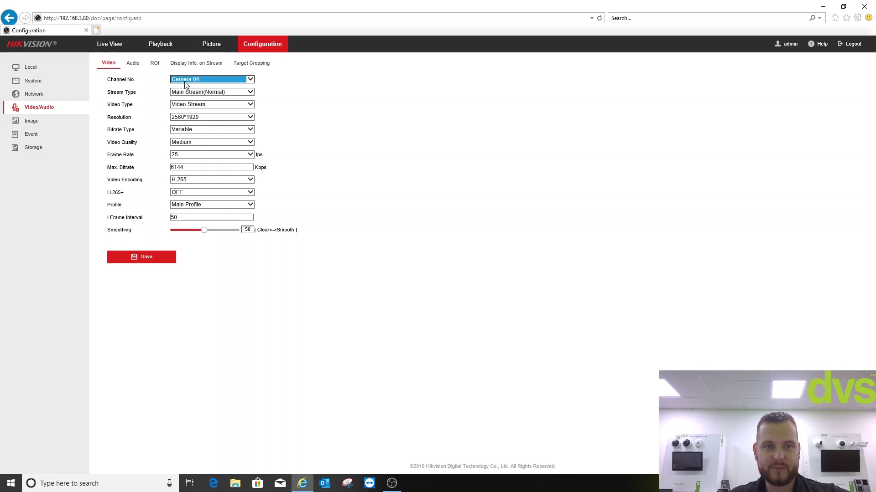
# Review the Audio input, ROI and Display Info. on Stream tabs, then bring up Image Privacy Mask
pyautogui.click(134, 62)
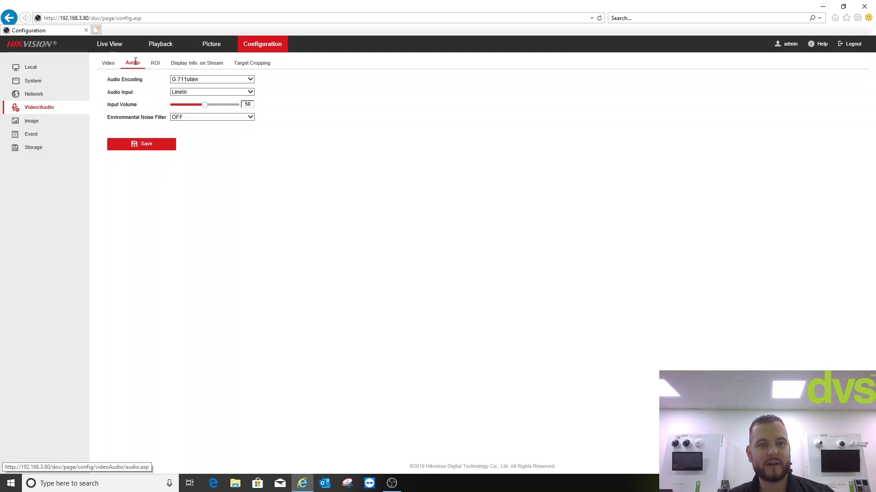
pyautogui.click(189, 92)
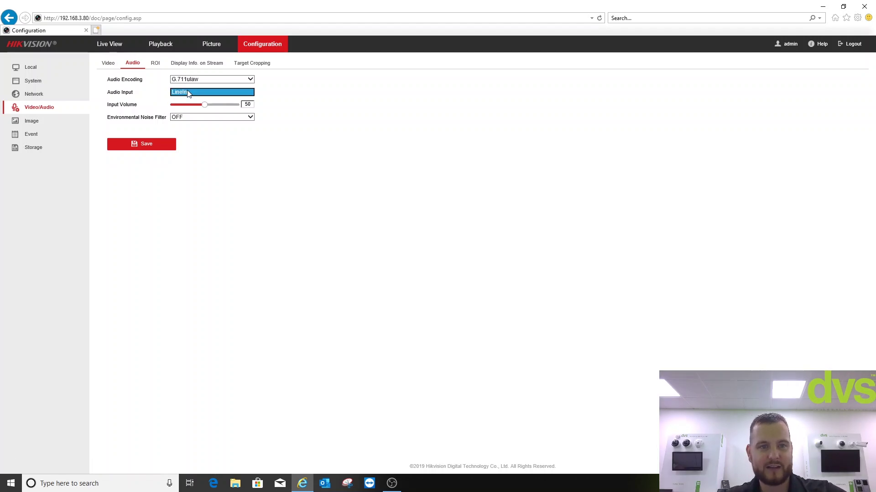
pyautogui.click(273, 101)
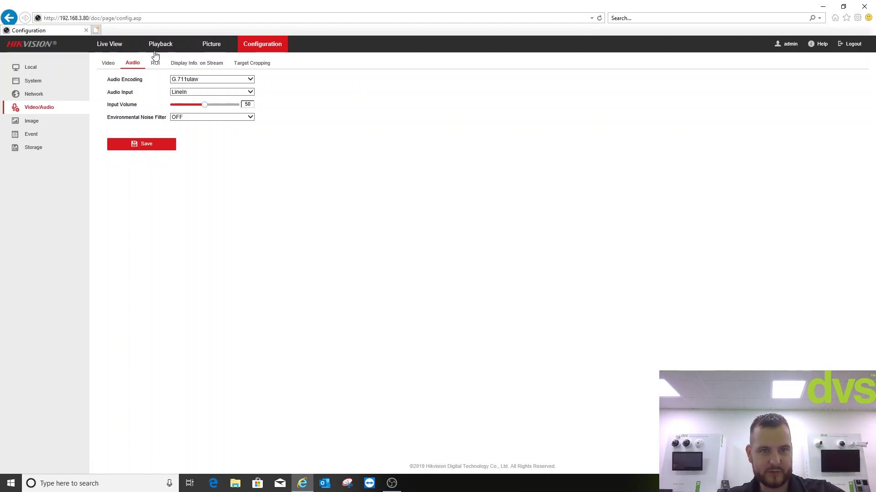
pyautogui.click(156, 65)
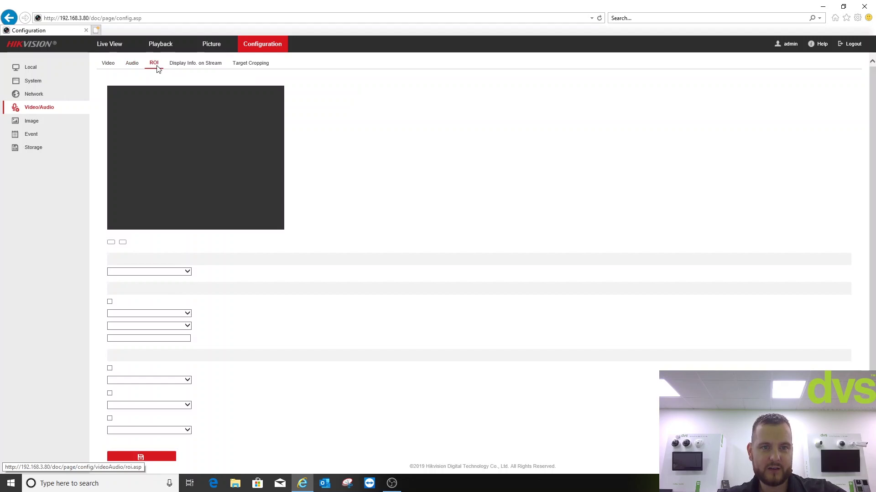
pyautogui.click(198, 63)
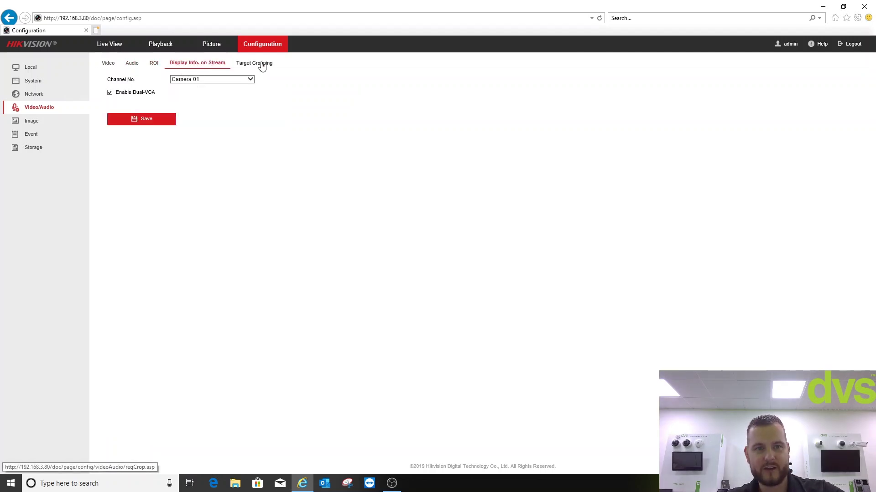
pyautogui.click(36, 120)
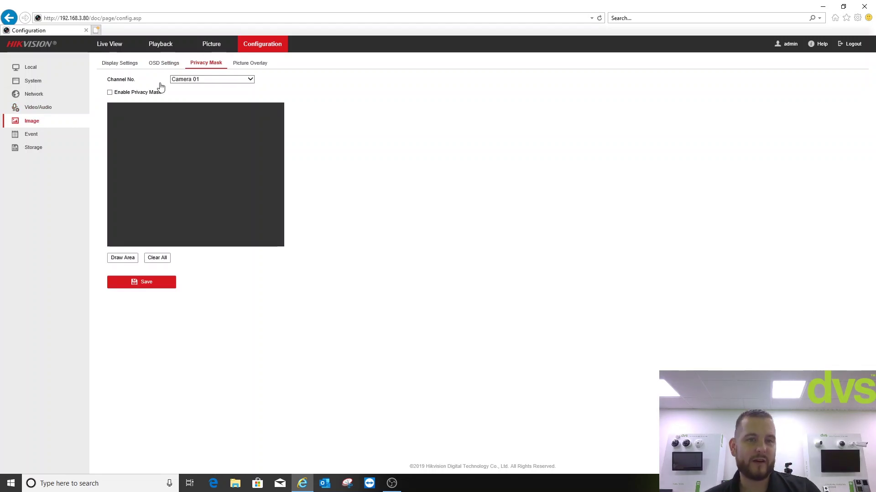
# Expand Camera 01's exposure, day/night, backlight, white balance, enhancement and video adjustment sections, then show OSD Settings
pyautogui.click(119, 66)
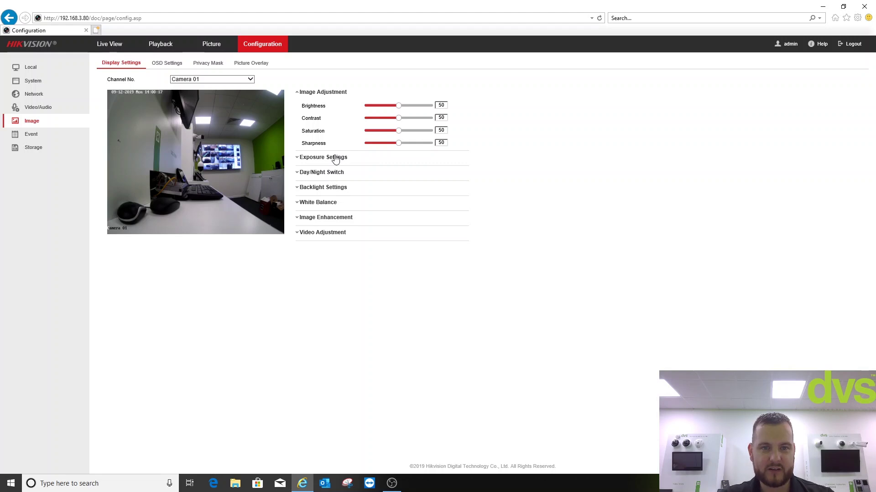
pyautogui.click(335, 157)
pyautogui.click(329, 146)
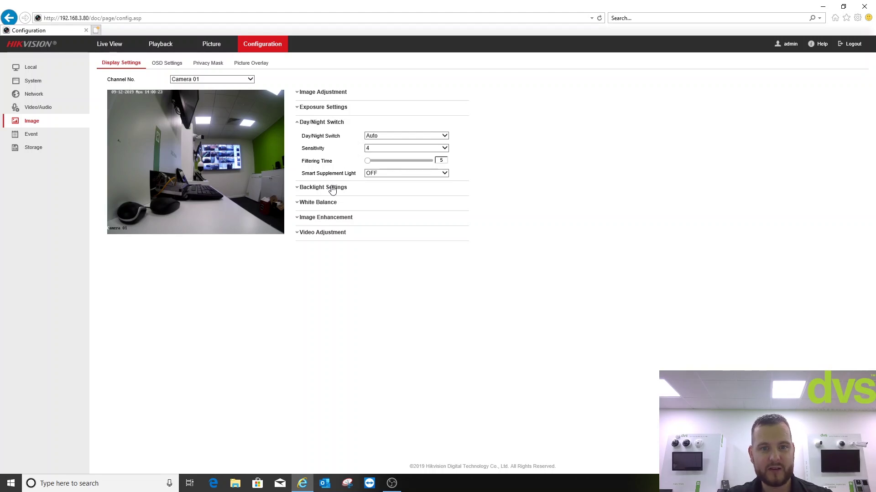
pyautogui.click(331, 188)
pyautogui.click(332, 189)
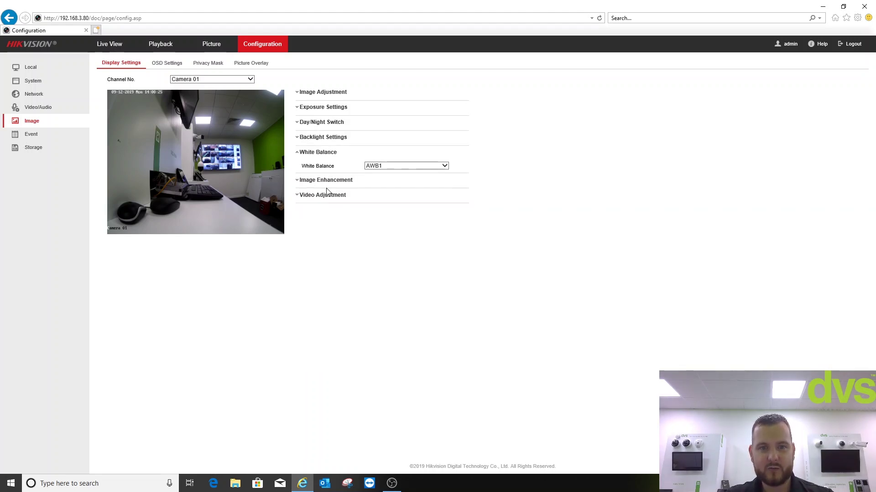
pyautogui.click(323, 182)
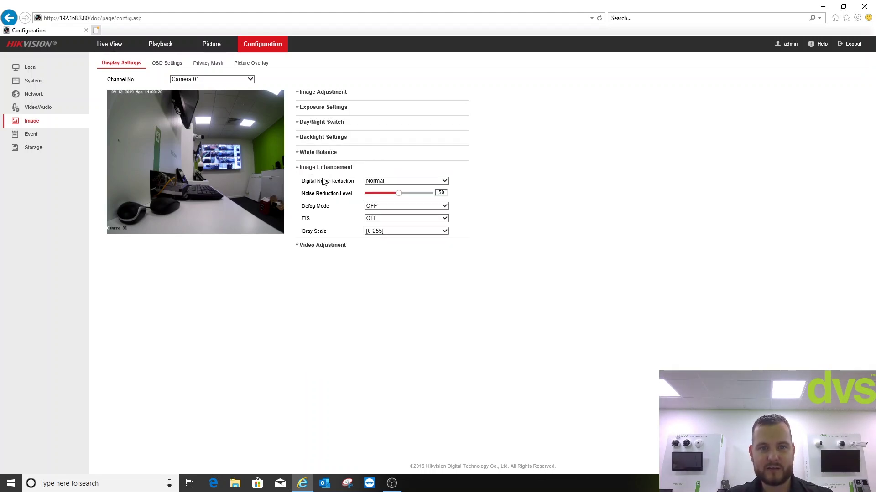
pyautogui.click(318, 245)
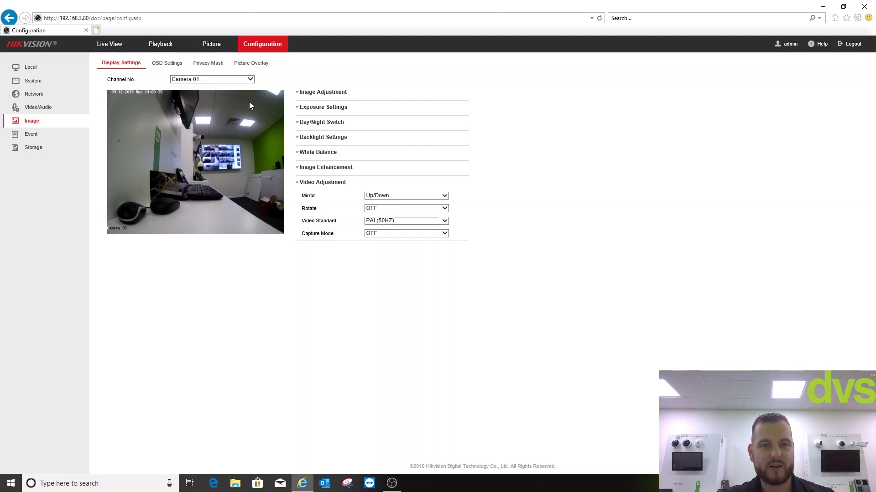
pyautogui.click(163, 62)
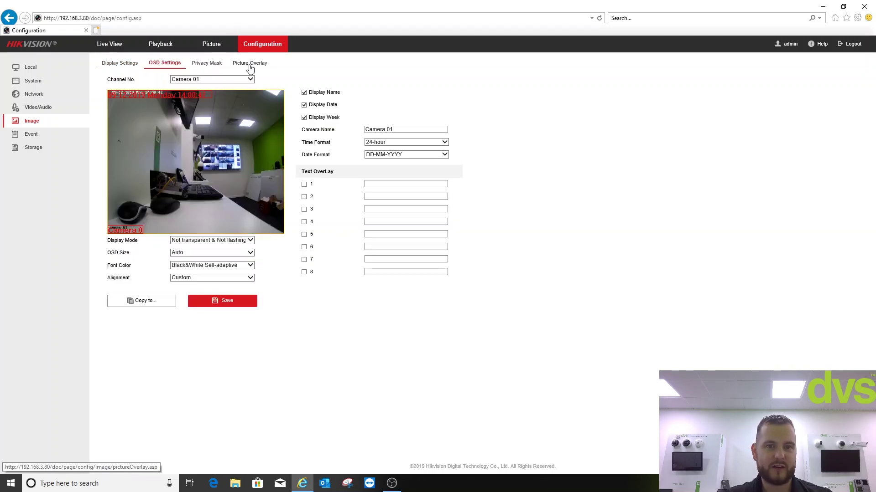
# Bring up the Intrusion Detection smart event settings for Camera 01
pyautogui.click(47, 136)
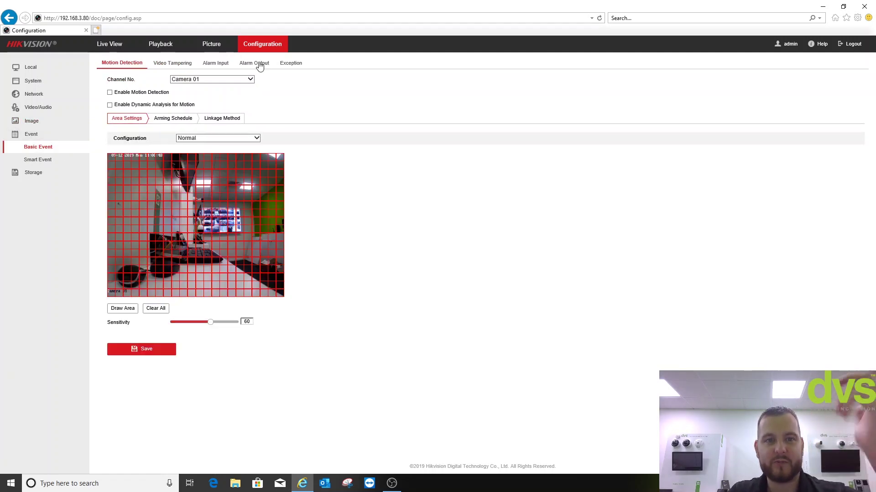
pyautogui.click(29, 161)
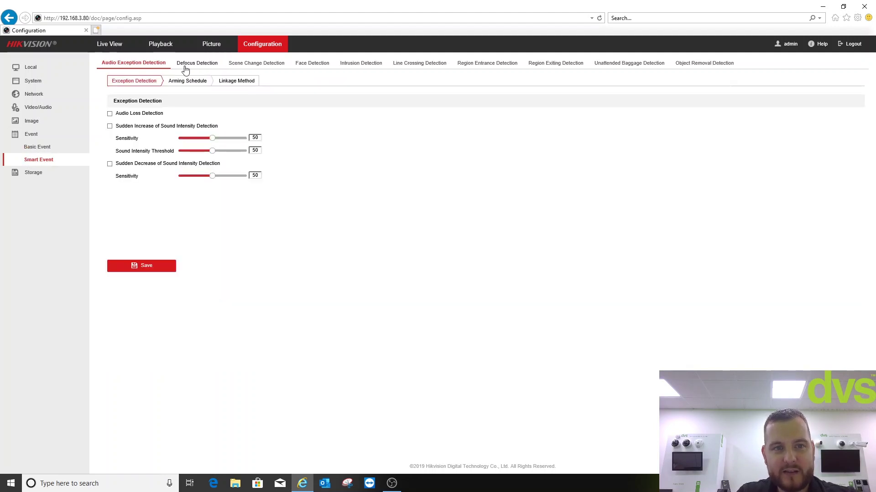
pyautogui.click(357, 64)
pyautogui.click(249, 80)
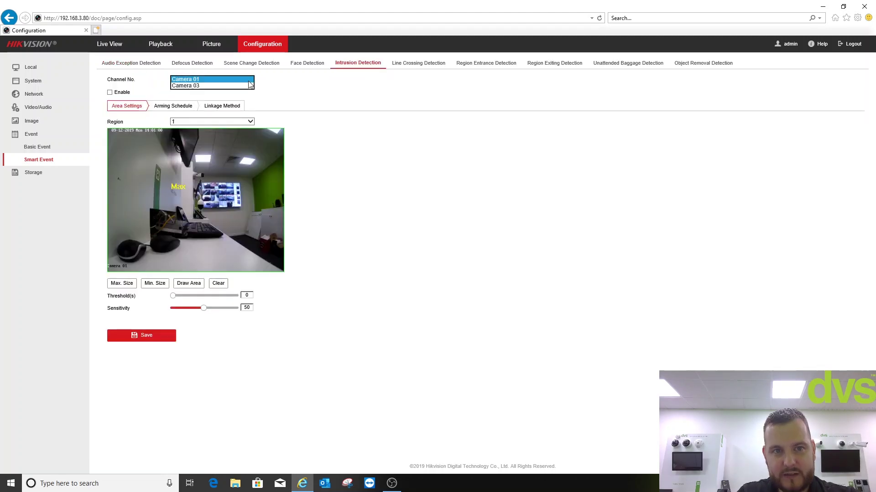
pyautogui.click(296, 76)
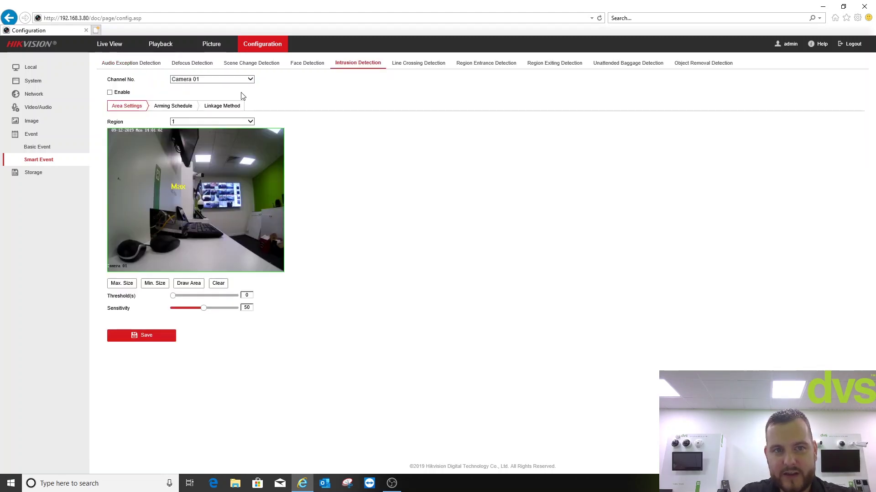
# Enable intrusion detection on region 1 and review its arming schedule and linkage methods
pyautogui.click(110, 92)
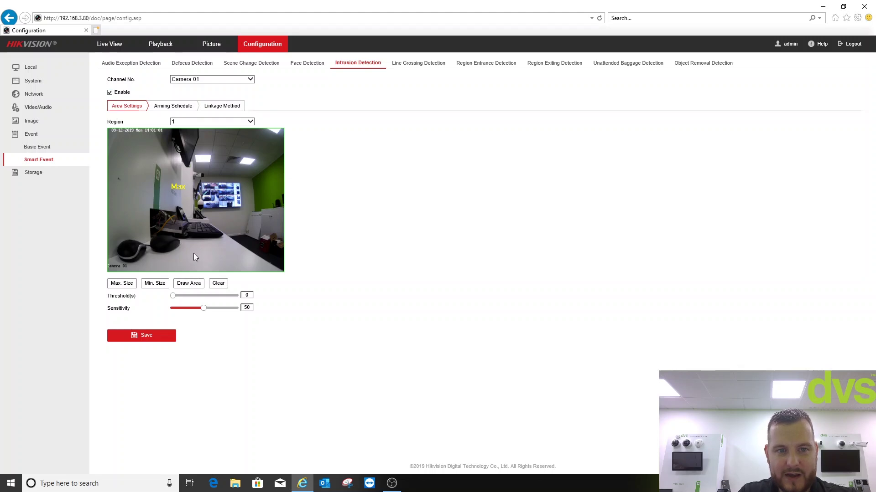
pyautogui.click(183, 122)
pyautogui.click(260, 201)
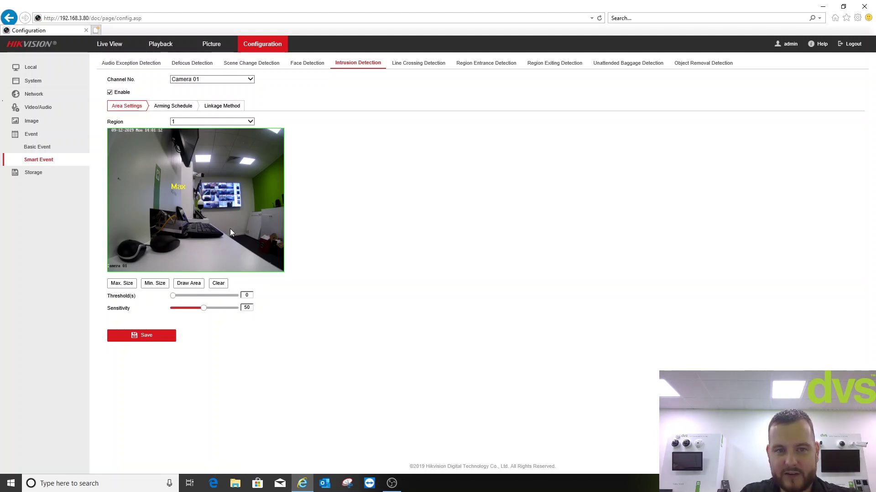
pyautogui.click(193, 111)
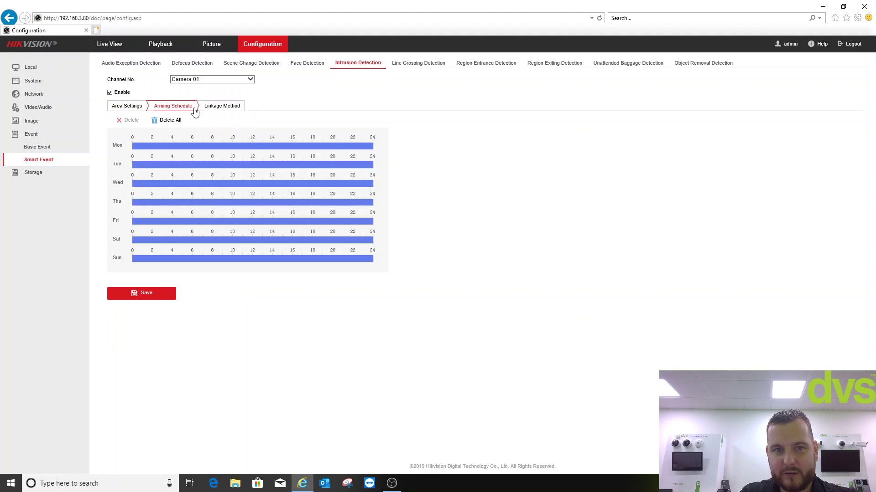
pyautogui.click(221, 106)
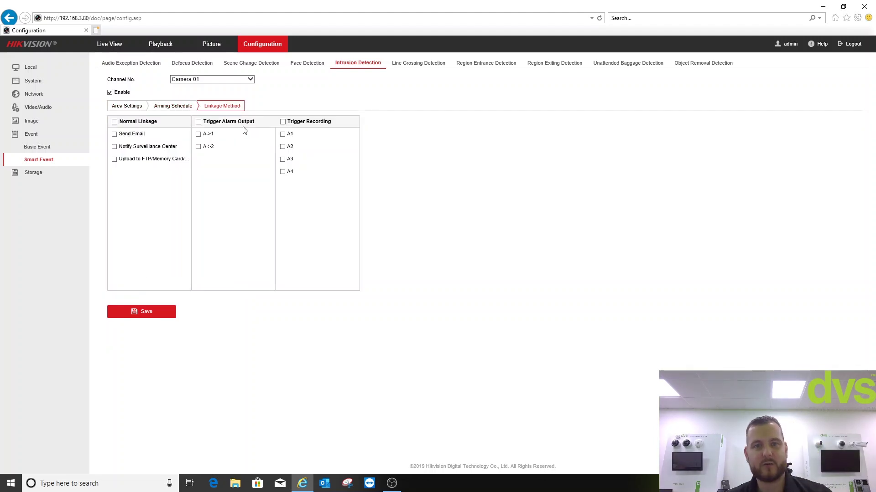
# Review Camera 01's recording schedule and capture schedule
pyautogui.click(45, 174)
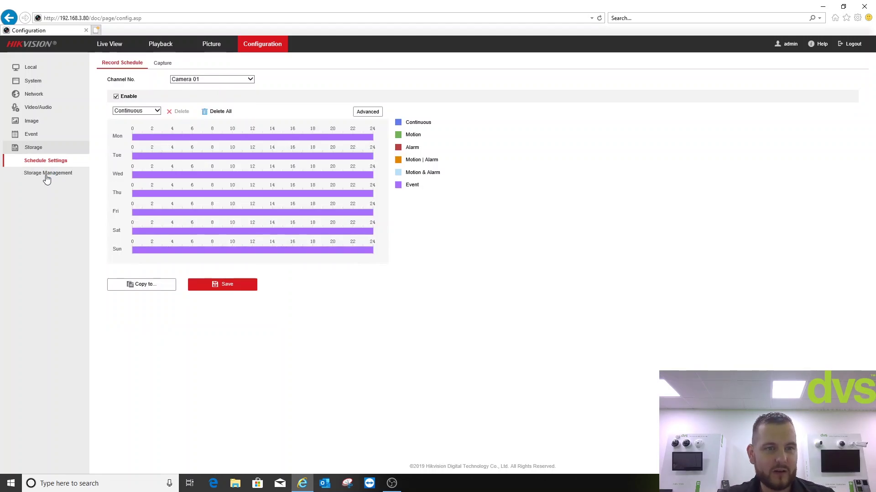
pyautogui.click(165, 64)
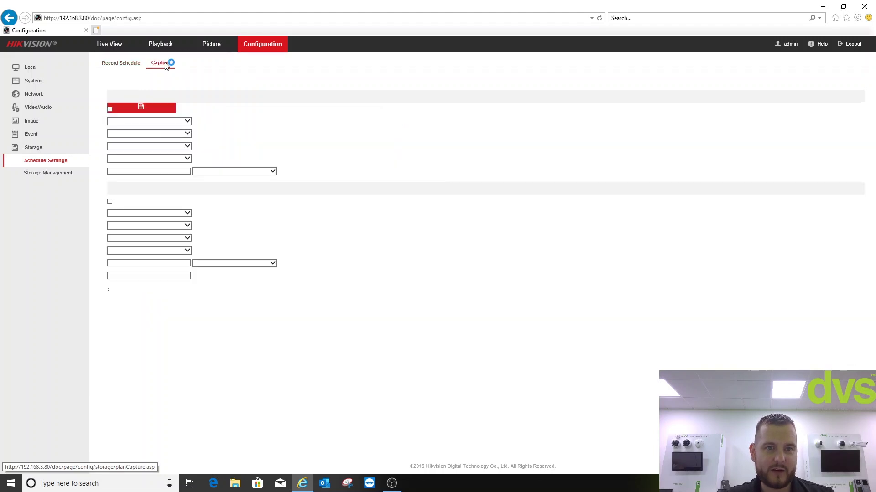
pyautogui.click(195, 82)
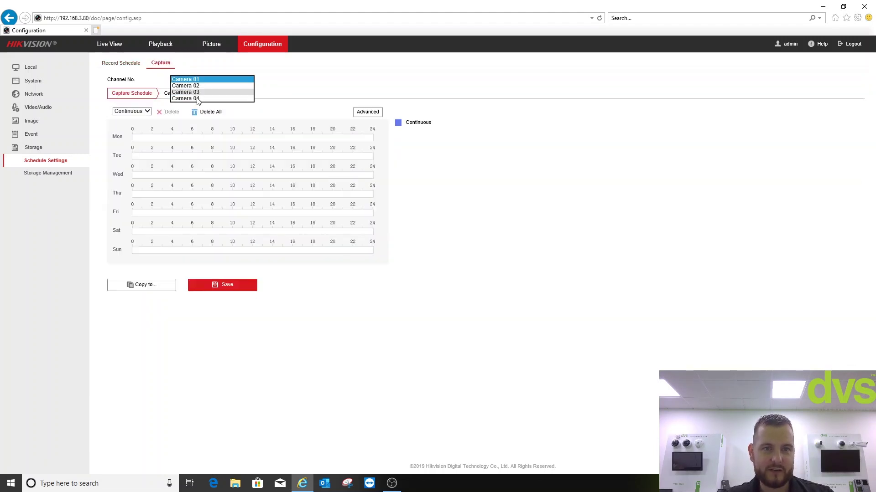
pyautogui.click(275, 75)
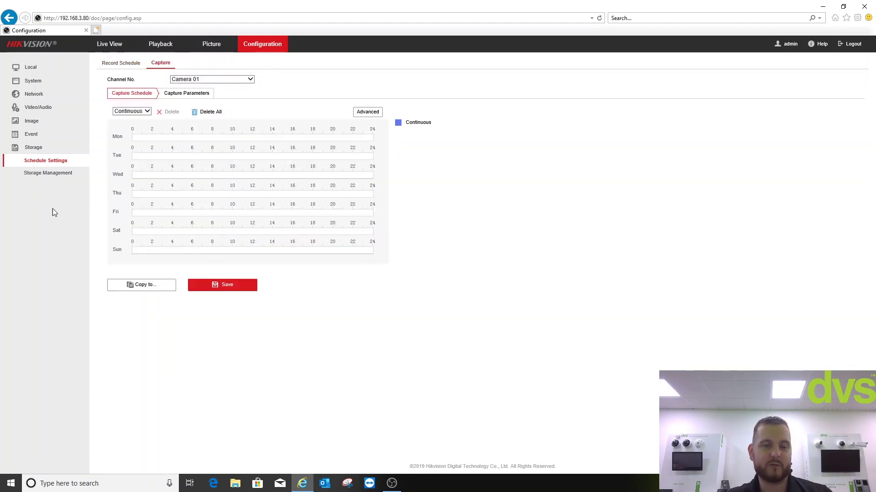
# Review the Net HDD list with disk 1's mount settings expanded, then return to Live View
pyautogui.rightClick(36, 176)
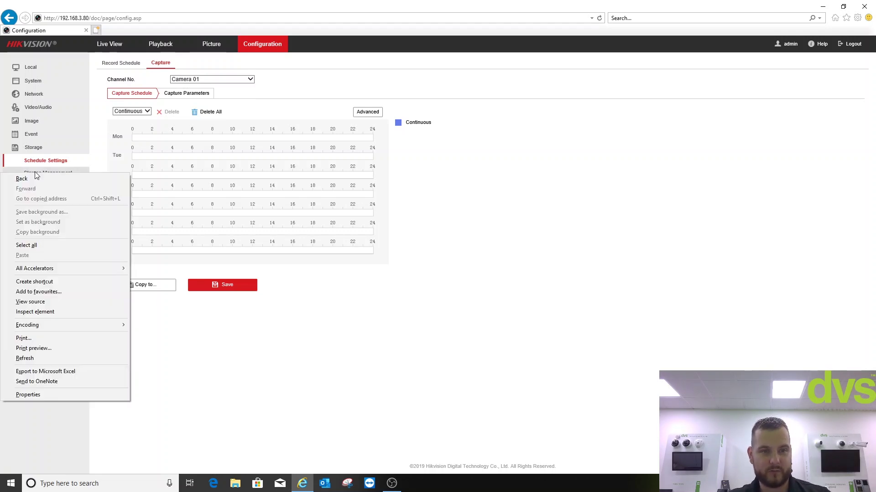
pyautogui.click(60, 173)
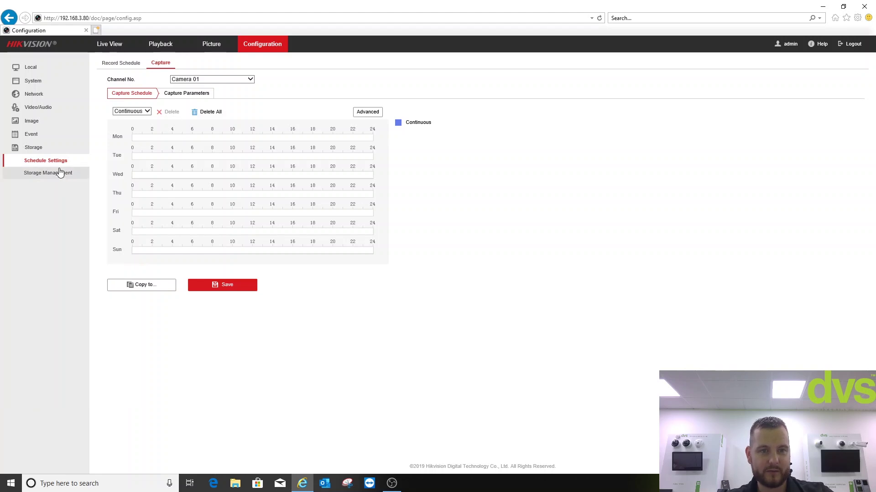
pyautogui.click(61, 173)
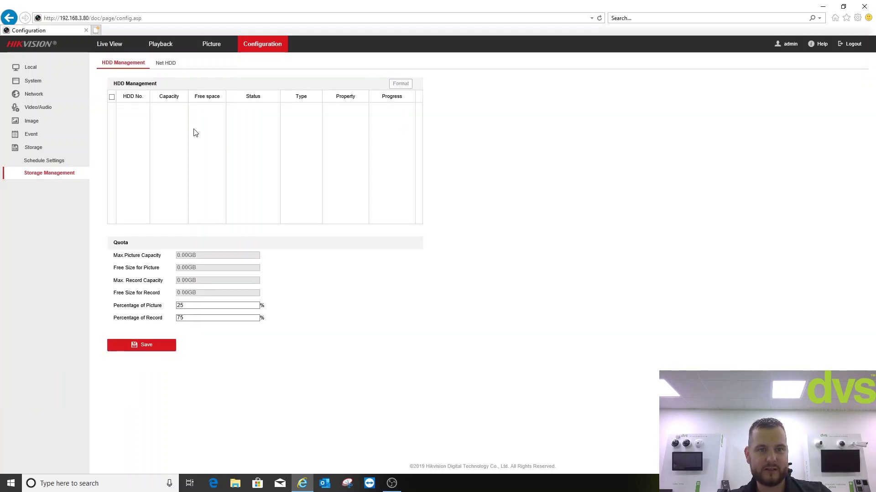
pyautogui.click(163, 63)
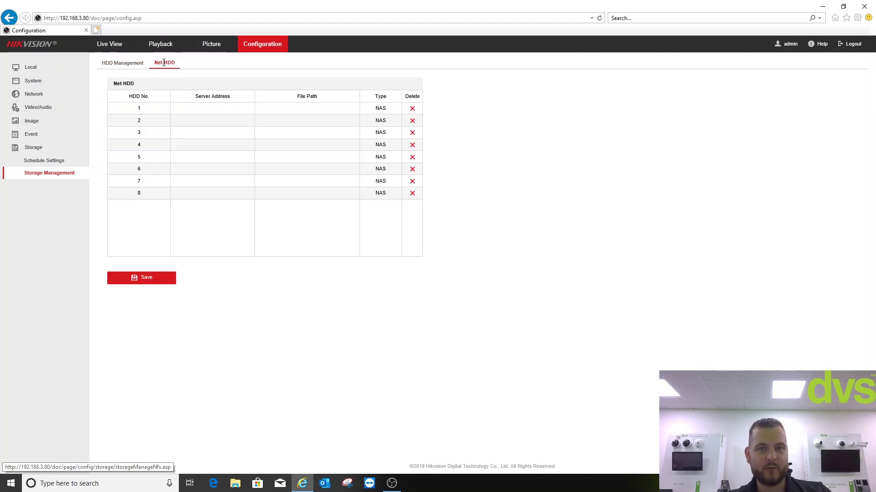
pyautogui.click(389, 110)
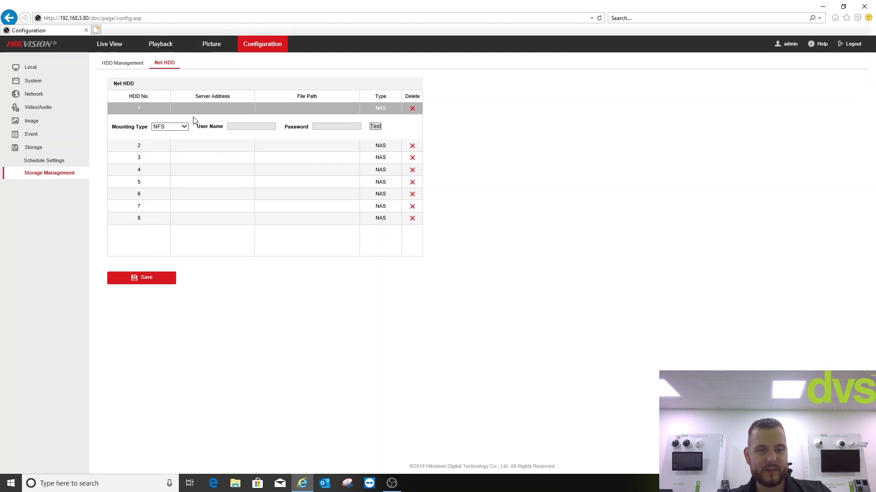
pyautogui.click(110, 45)
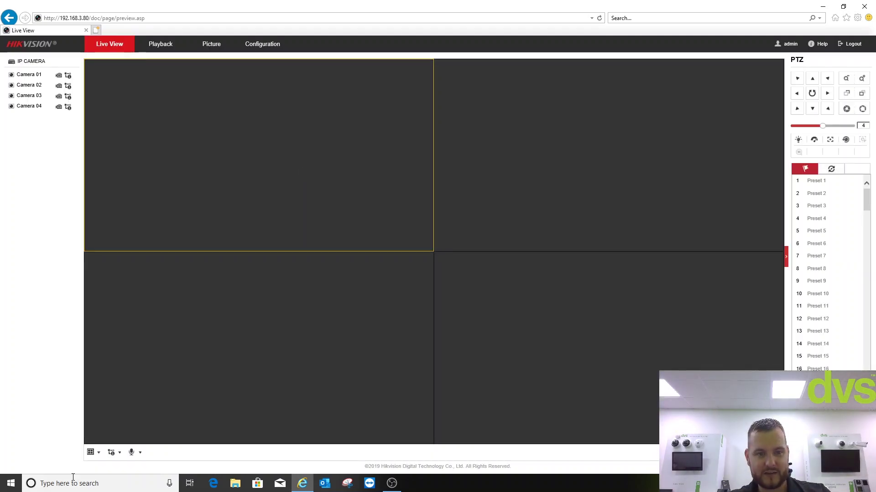
# Bring up the extra live view options in the bottom toolbar
pyautogui.click(112, 454)
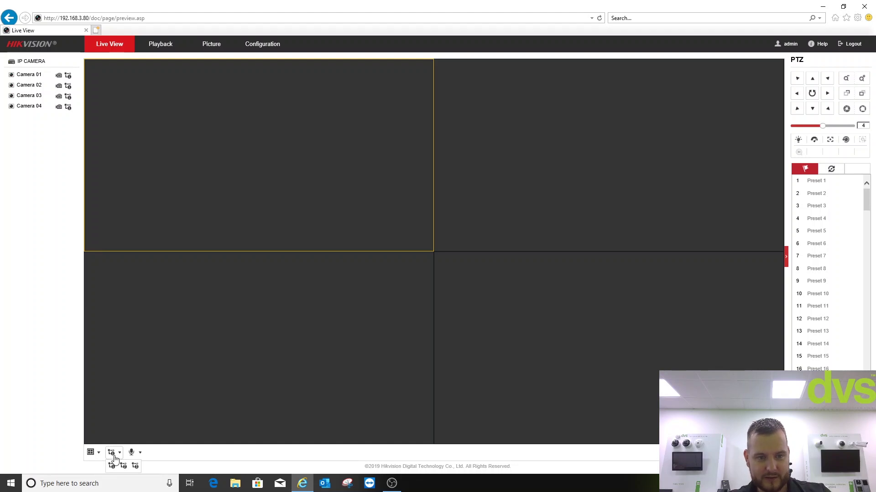